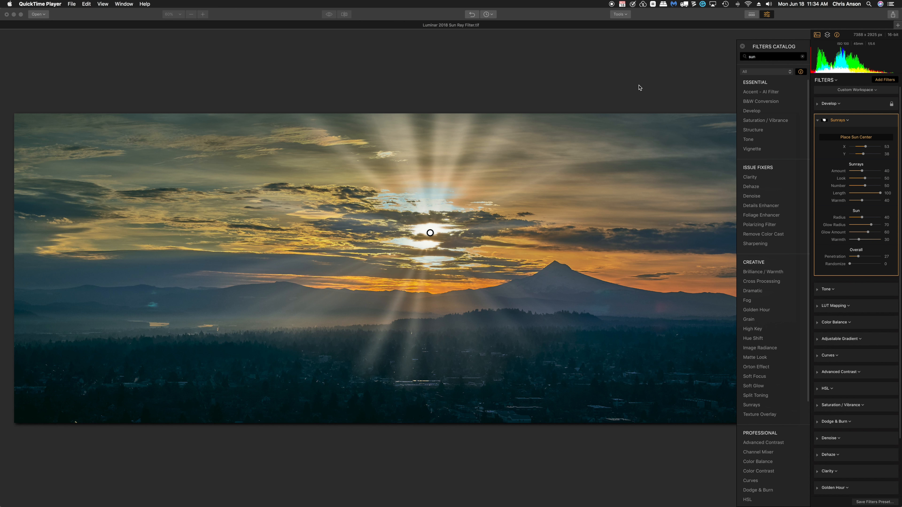
Apply a Luminosity mask to the Sunrays filter and show it as an overlay while editing with the Brush
left_click(883, 121)
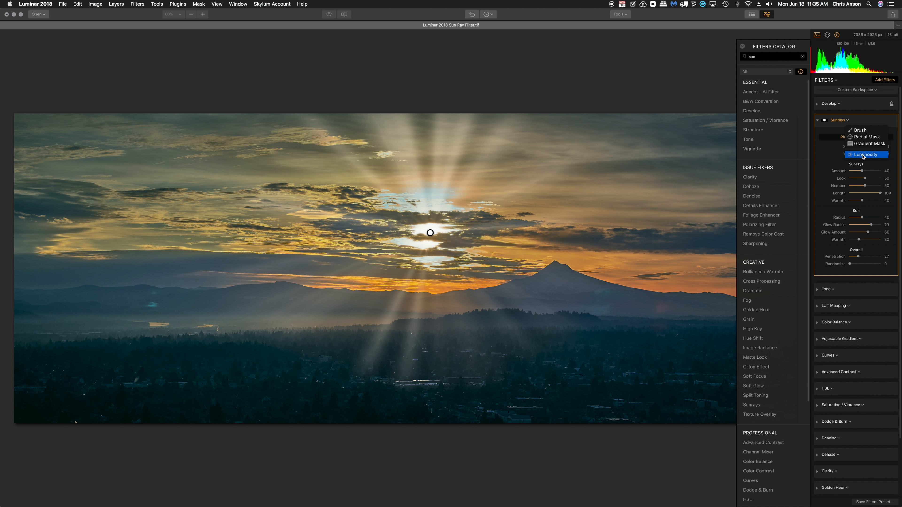
left_click(863, 157)
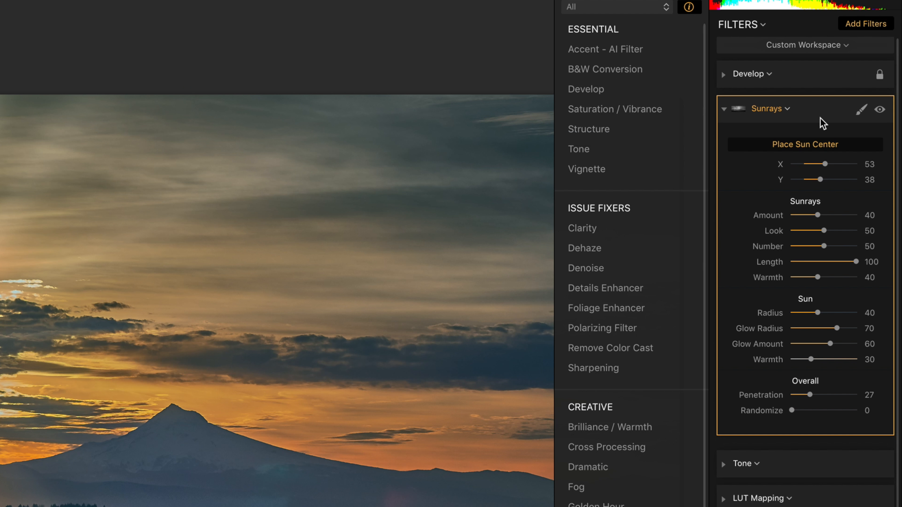
left_click(861, 110)
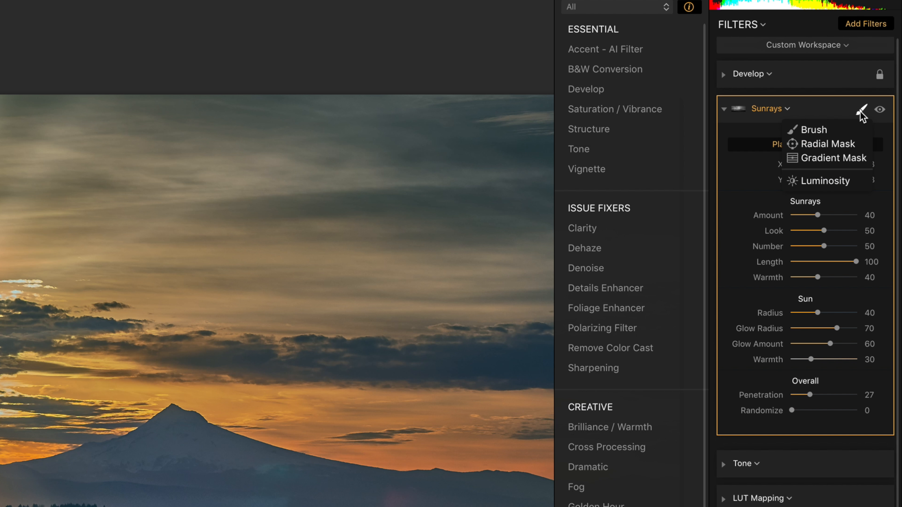
left_click(832, 133)
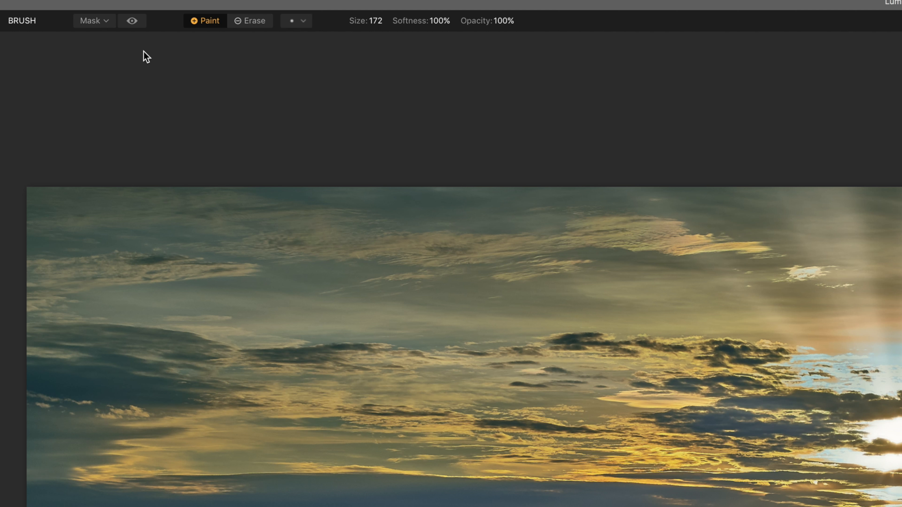
left_click(105, 21)
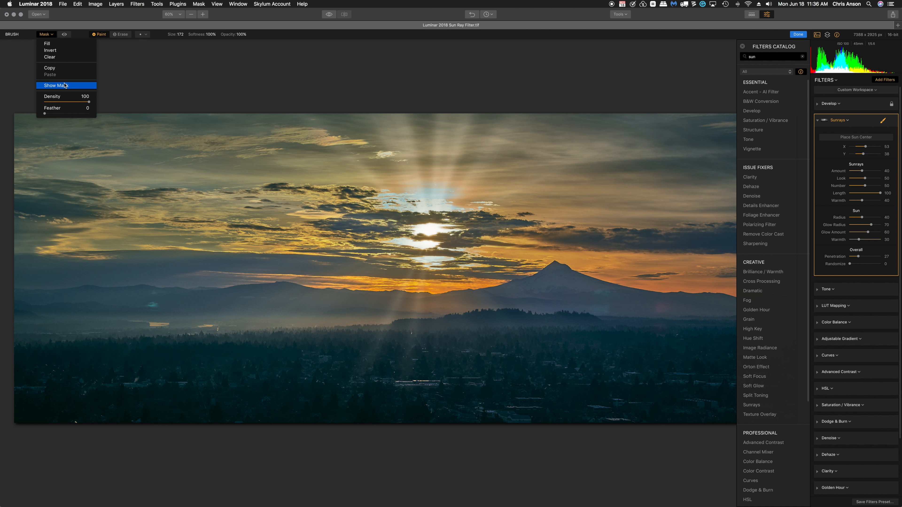
left_click(133, 128)
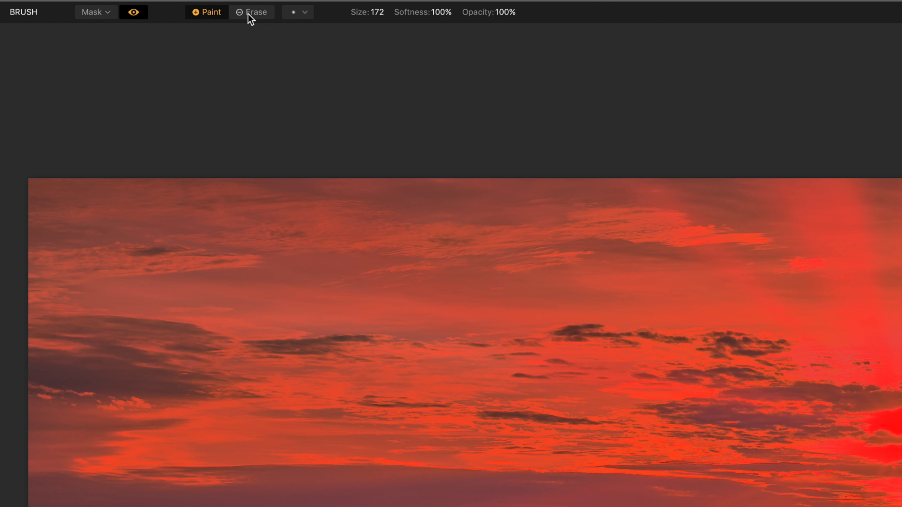
Erase the Sunrays mask from the sky in the photo's upper-left area and hide the mask overlay
left_click(248, 15)
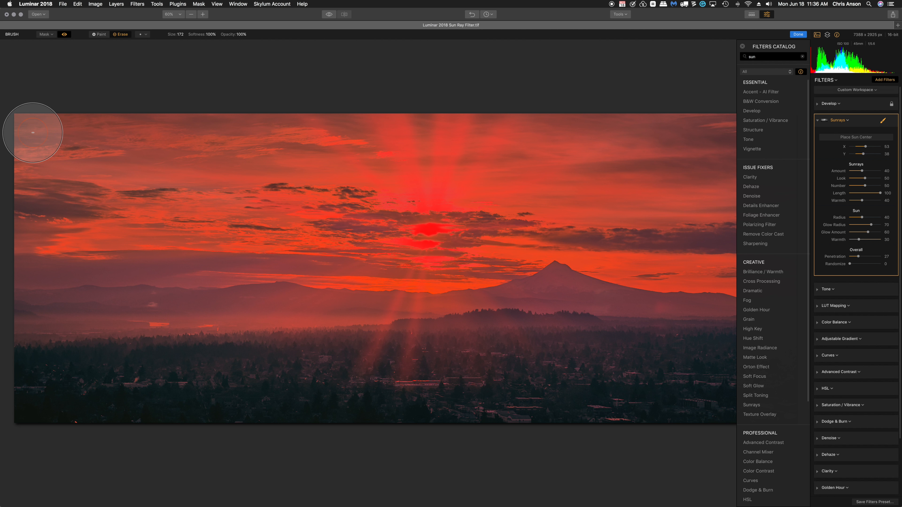
mouse_move(279, 133)
left_mouse_down()
mouse_move(233, 150)
mouse_move(39, 173)
mouse_move(31, 180)
mouse_move(260, 187)
mouse_move(49, 212)
mouse_move(23, 228)
mouse_move(149, 235)
mouse_move(61, 246)
mouse_move(16, 265)
mouse_move(113, 270)
mouse_move(28, 286)
mouse_move(221, 288)
mouse_move(163, 242)
mouse_move(228, 239)
mouse_move(163, 244)
left_mouse_up()
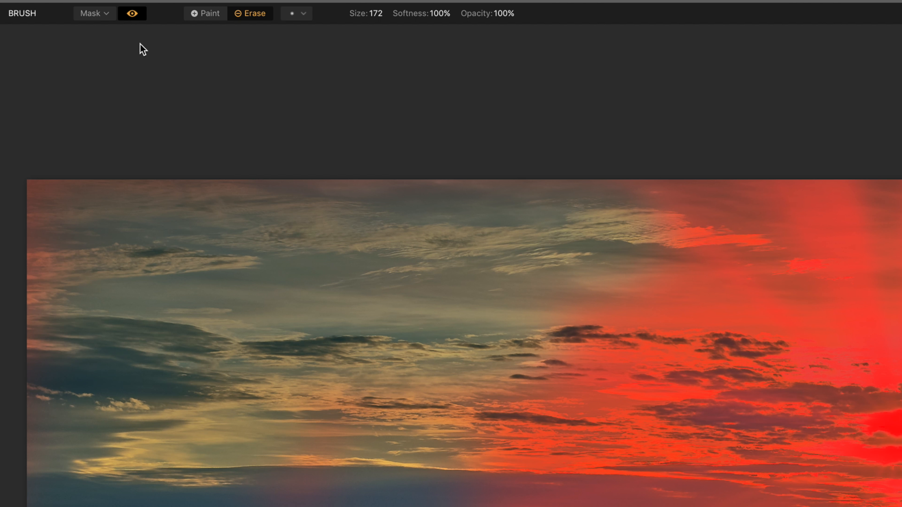
left_click(131, 15)
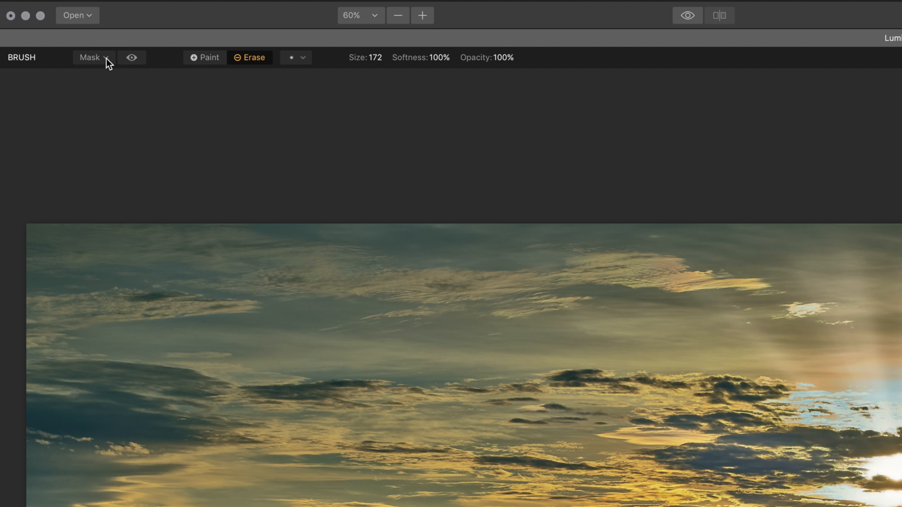
Clear the brushed luminosity mask from the Sunrays filter and leave Brush editing
left_click(105, 58)
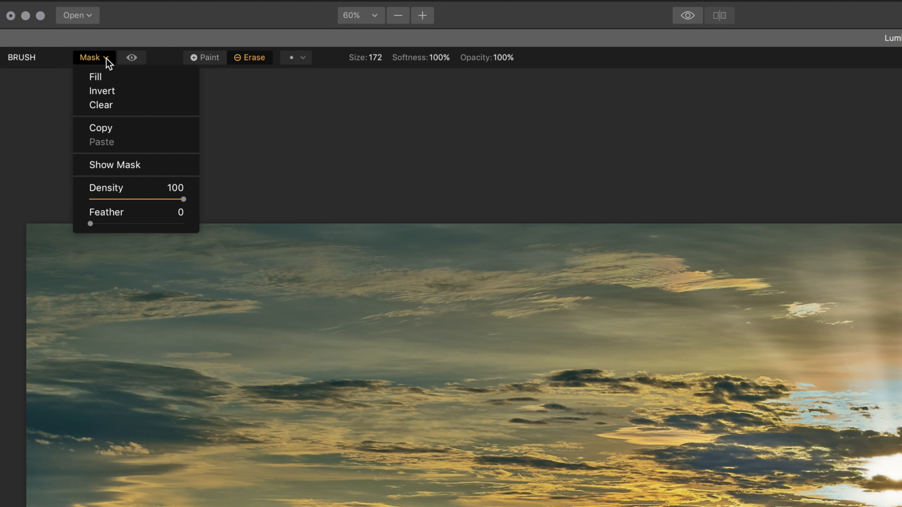
left_click(103, 106)
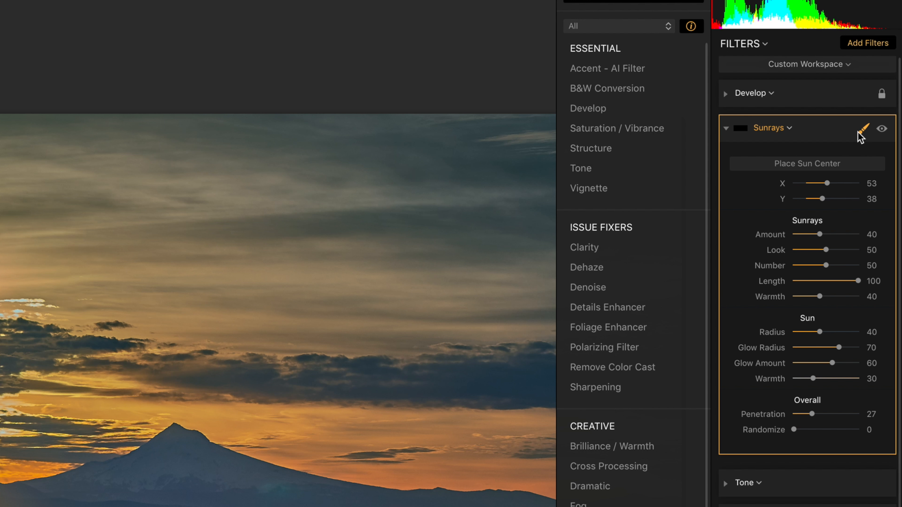
left_click(883, 122)
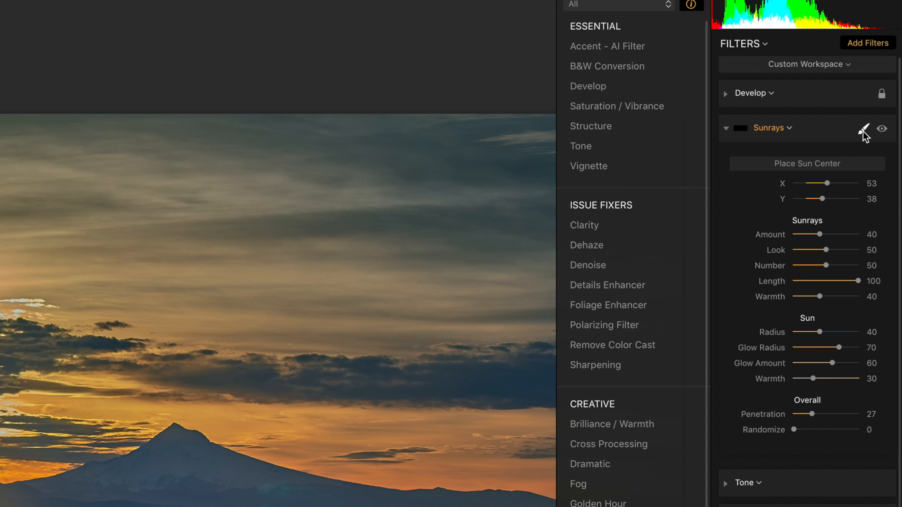
Draw a Gradient Mask for the Sunrays filter from the top of the sky down into the dark forest
left_click(864, 135)
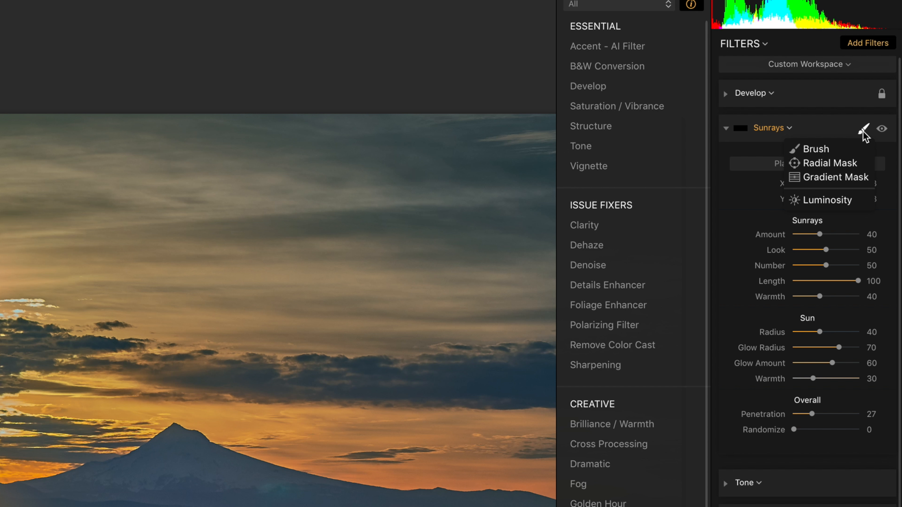
left_click(832, 178)
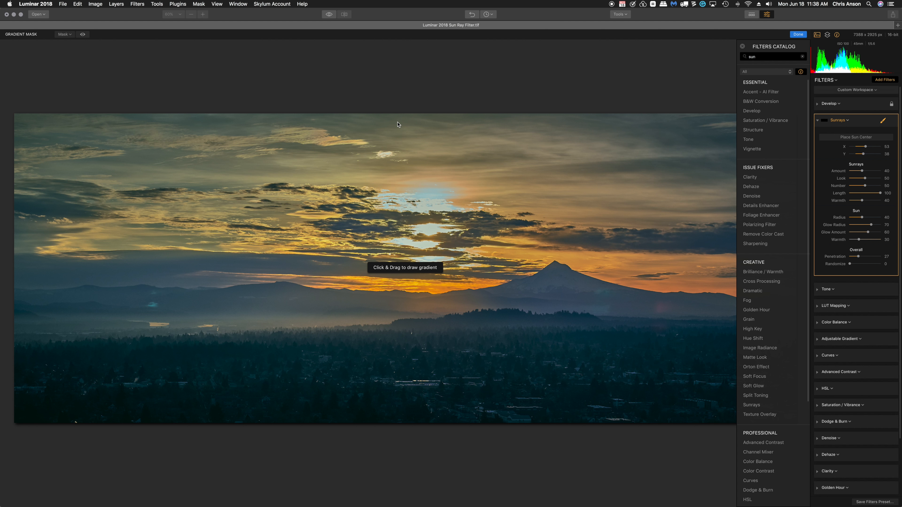
left_click_drag(398, 123, 403, 360)
left_click_drag(403, 372, 398, 385)
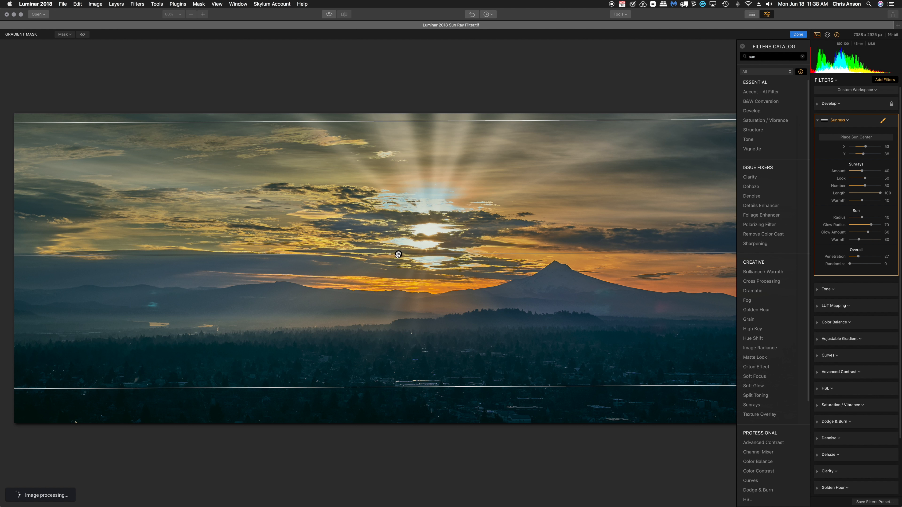
Move the gradient mask up to the sky above the sun, widen its transition and rotate it diagonally
left_click_drag(398, 255, 405, 178)
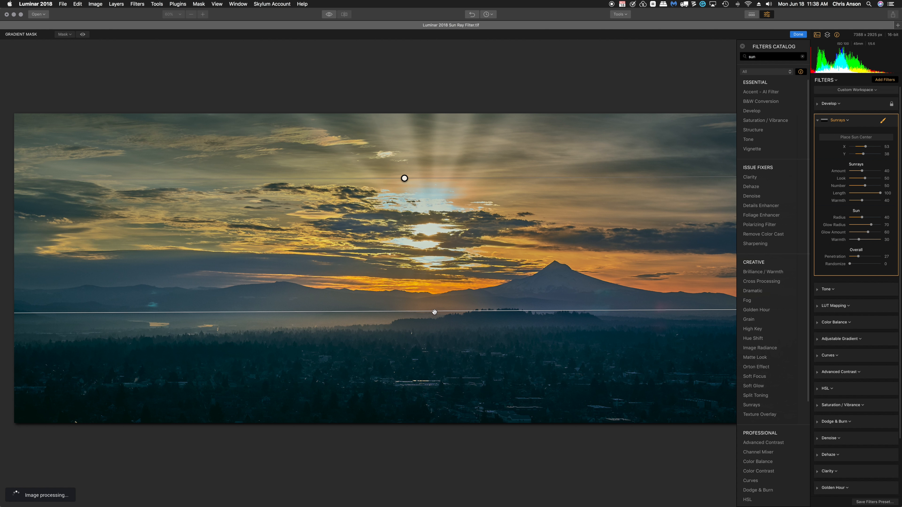
left_click_drag(434, 312, 434, 367)
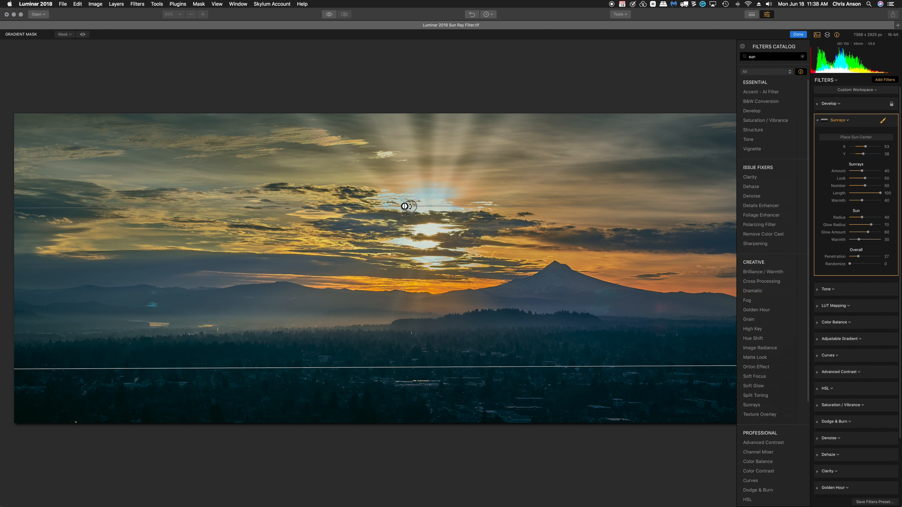
left_click_drag(406, 206, 405, 205)
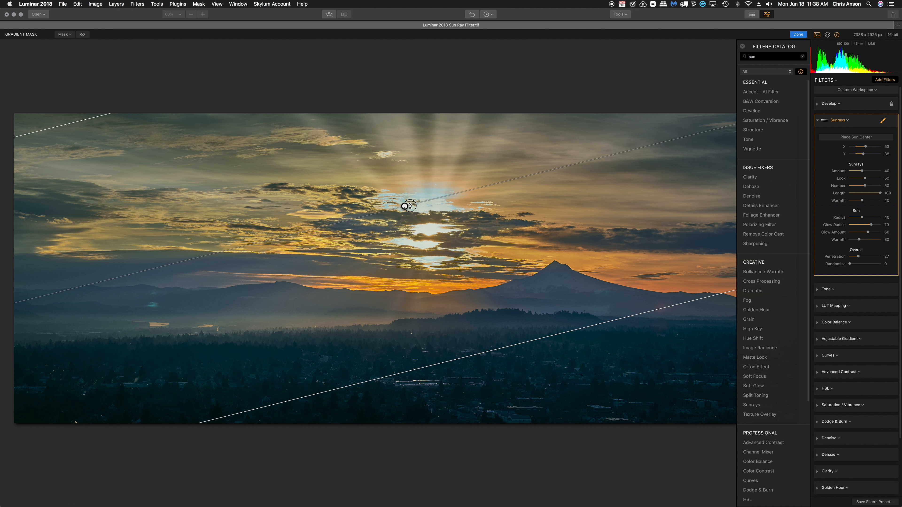
left_click_drag(405, 207, 406, 206)
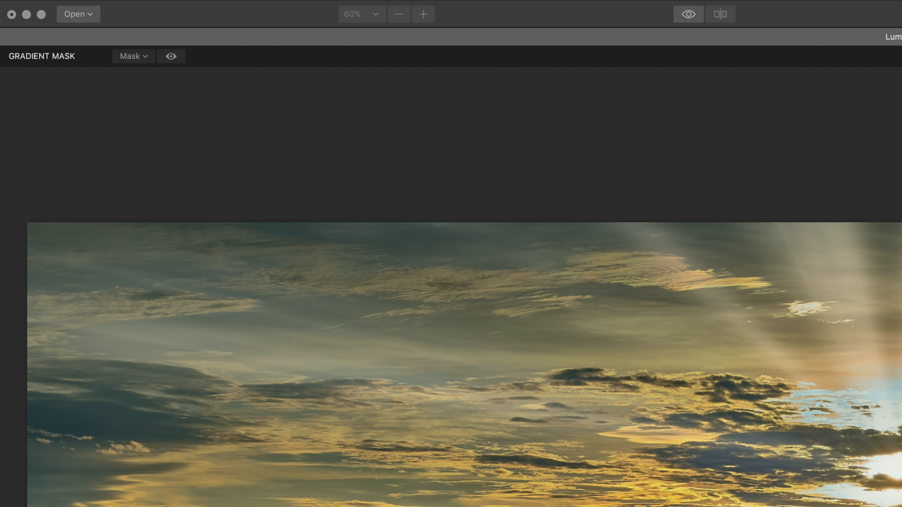
Clear the gradient mask from the Sunrays filter and leave Gradient Mask editing
left_click(141, 58)
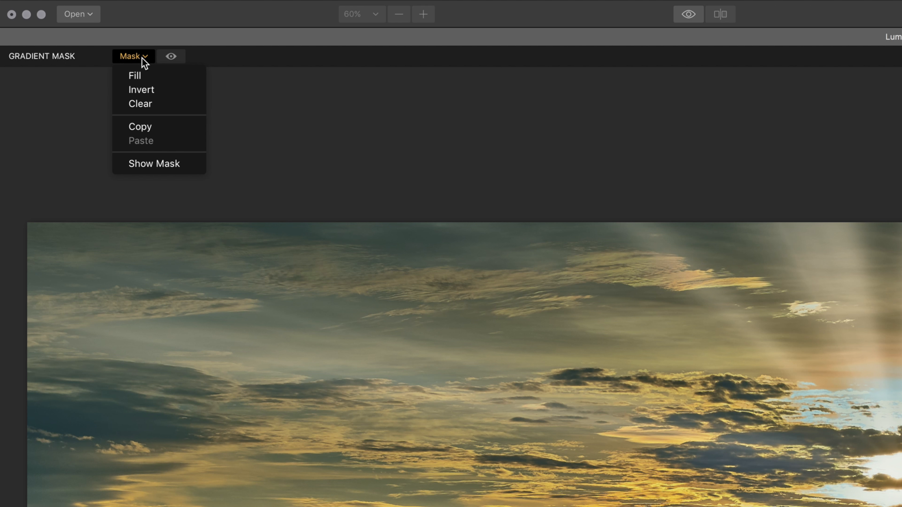
left_click(143, 102)
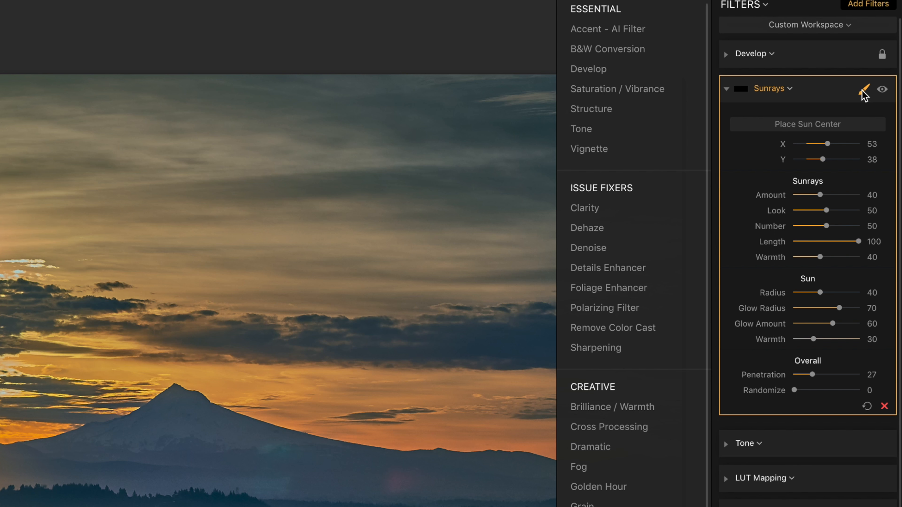
left_click(882, 122)
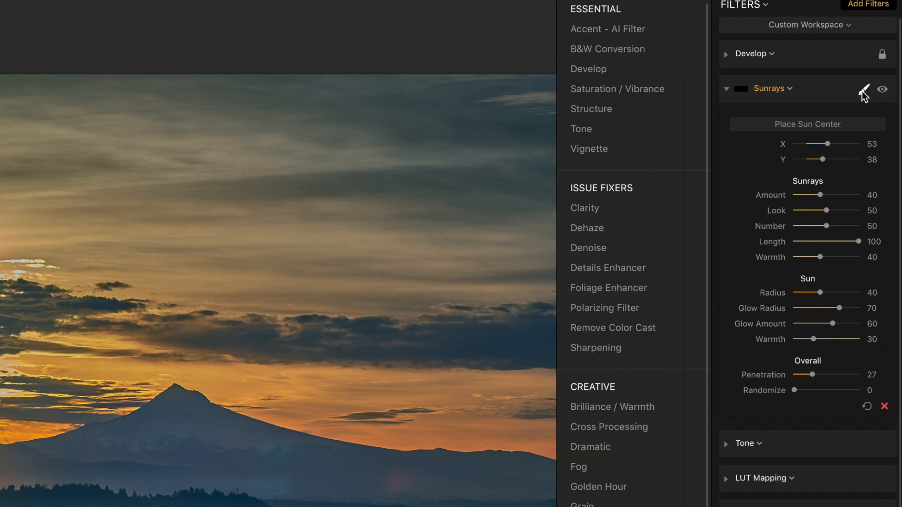
Draw a Radial Mask centred on the sun and invert it so the sunrays apply inside the circle
left_click(882, 122)
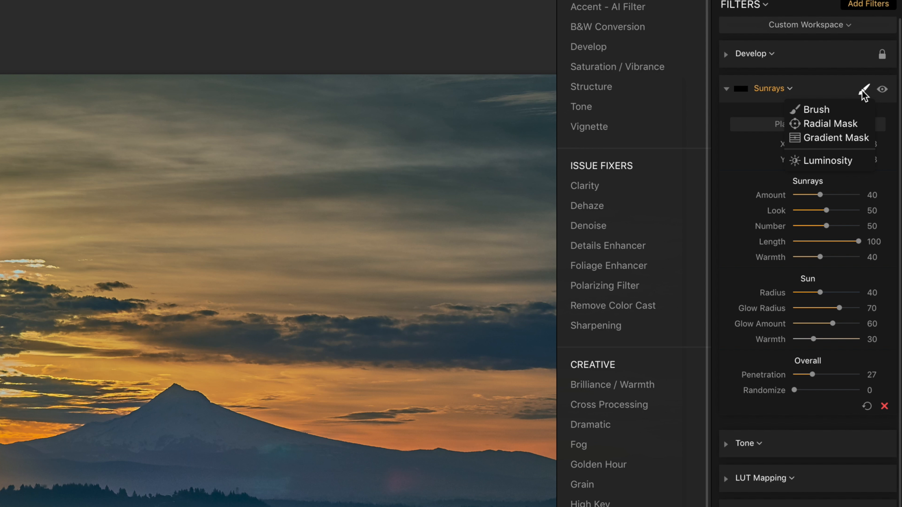
left_click(830, 124)
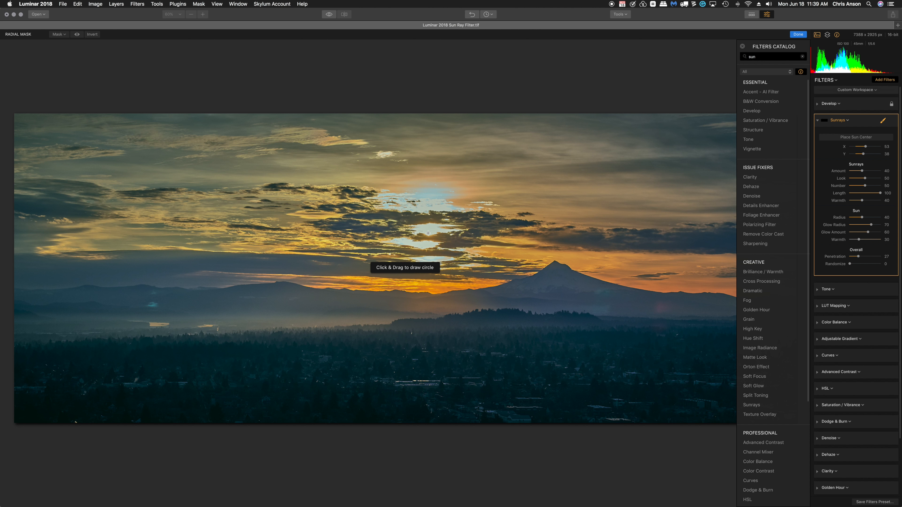
left_click_drag(428, 233, 504, 257)
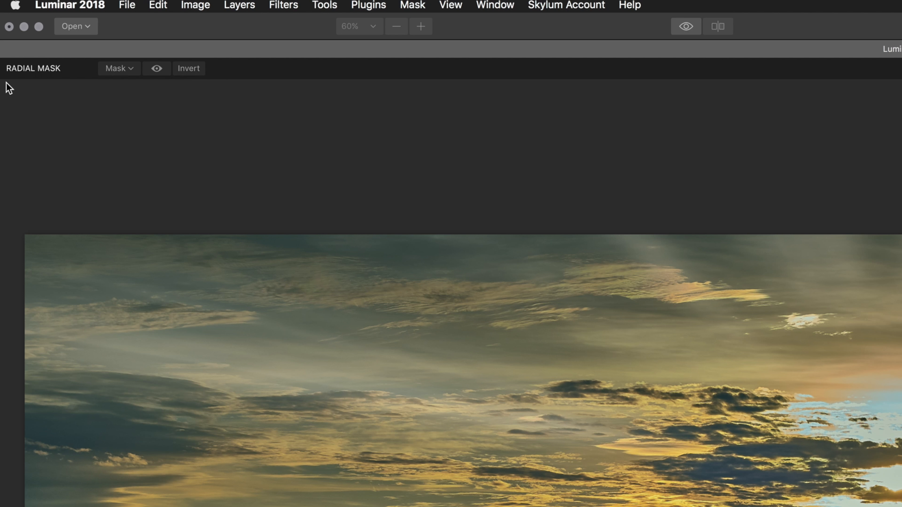
left_click(192, 69)
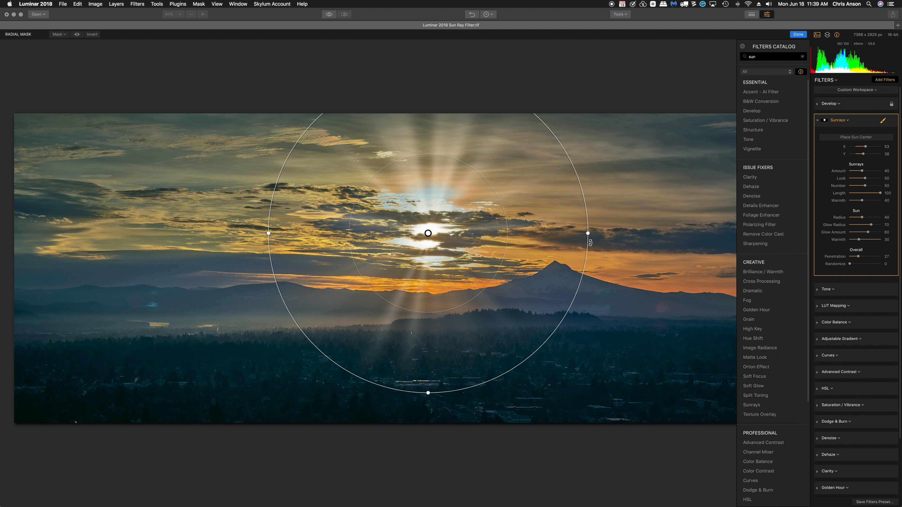
Stretch the radial mask horizontally into a wide ellipse across the photo and reduce its height
left_click_drag(588, 233, 593, 233)
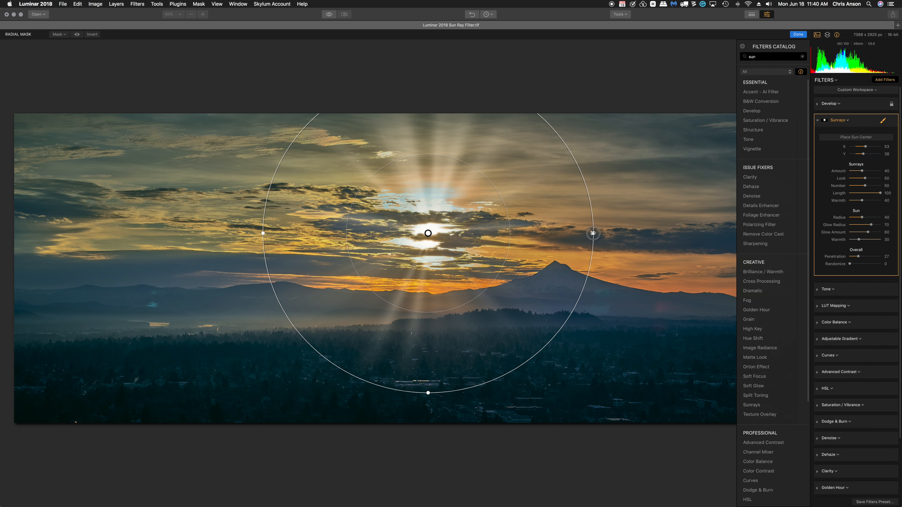
left_click_drag(593, 234, 728, 233)
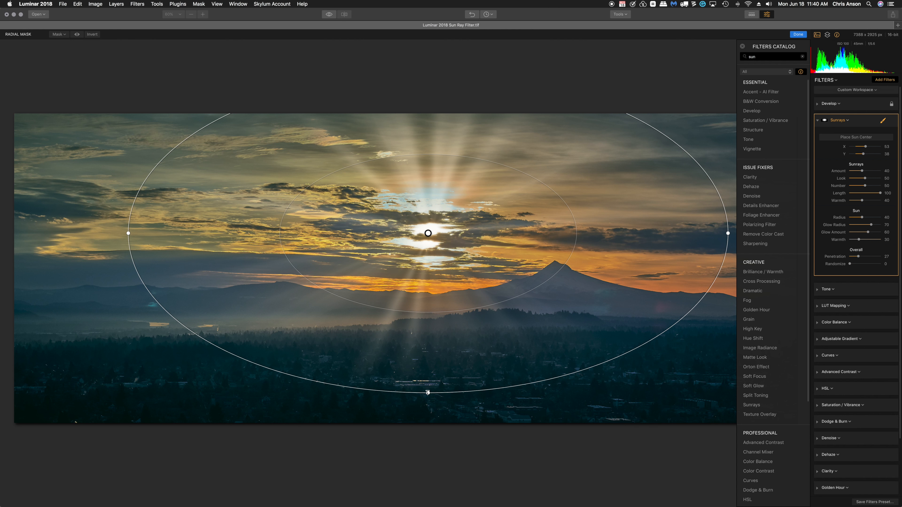
left_click_drag(428, 392, 428, 352)
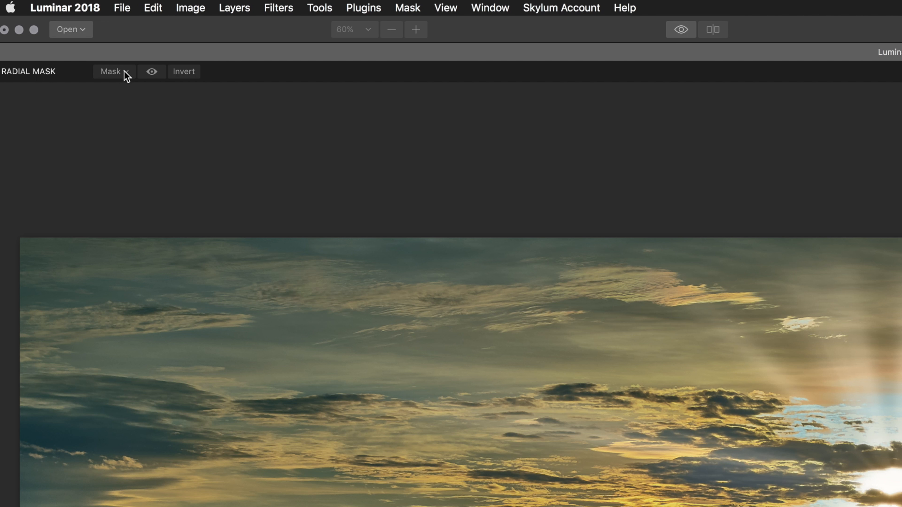
Clear the radial mask from the Sunrays filter and leave Radial Mask editing
left_click(62, 34)
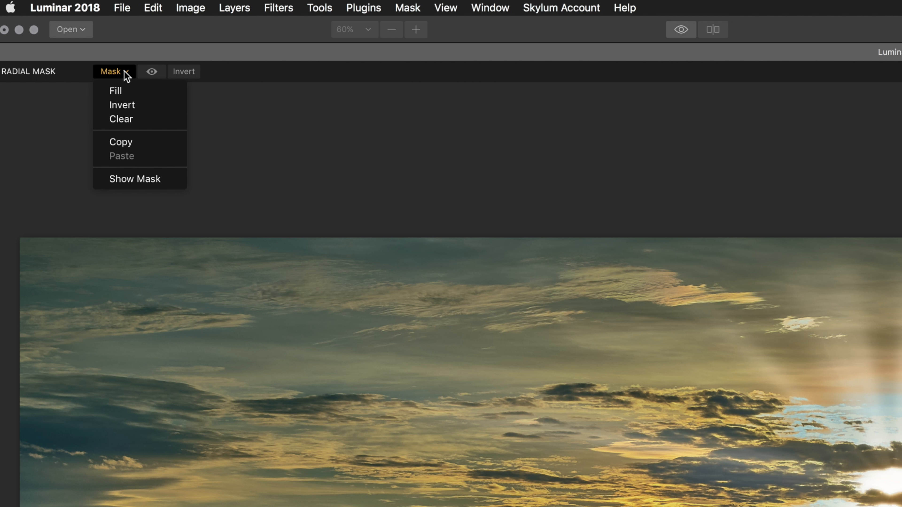
left_click(125, 121)
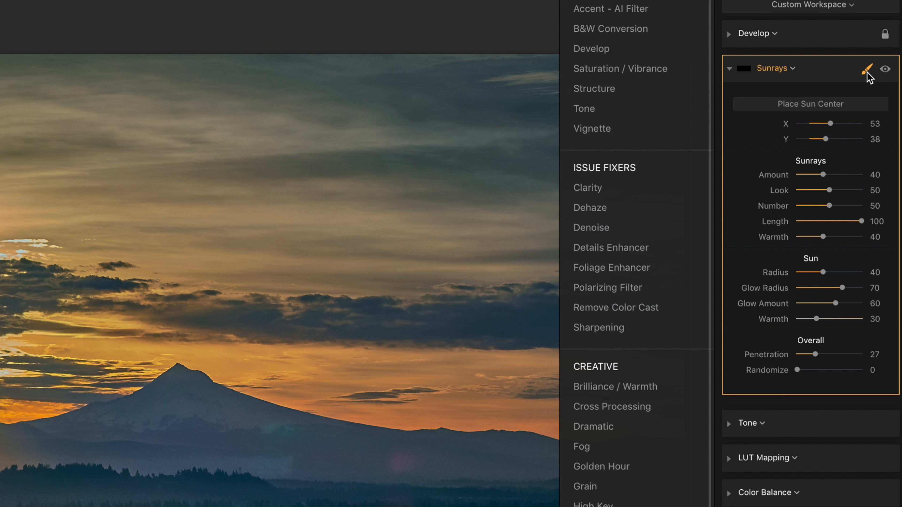
left_click(883, 121)
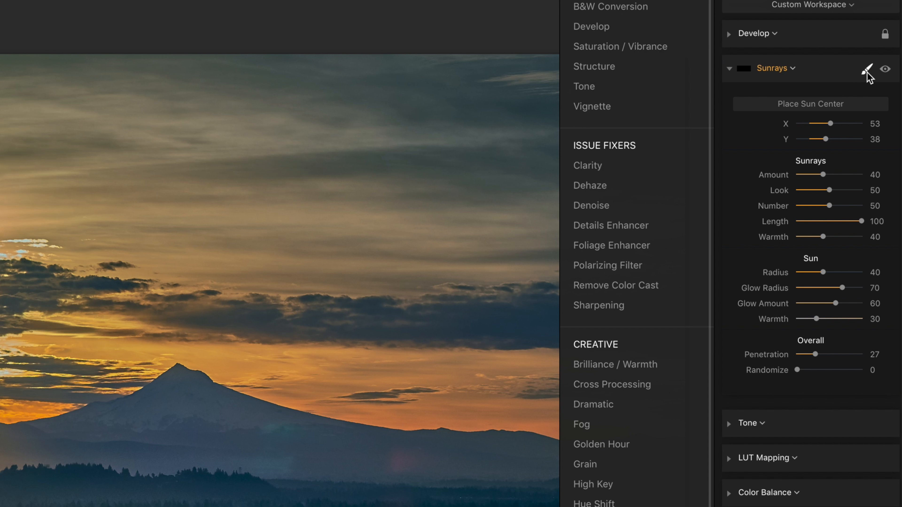
Start a Brush mask on the Sunrays filter and set the brush to Paint mode
left_click(868, 76)
left_click(816, 89)
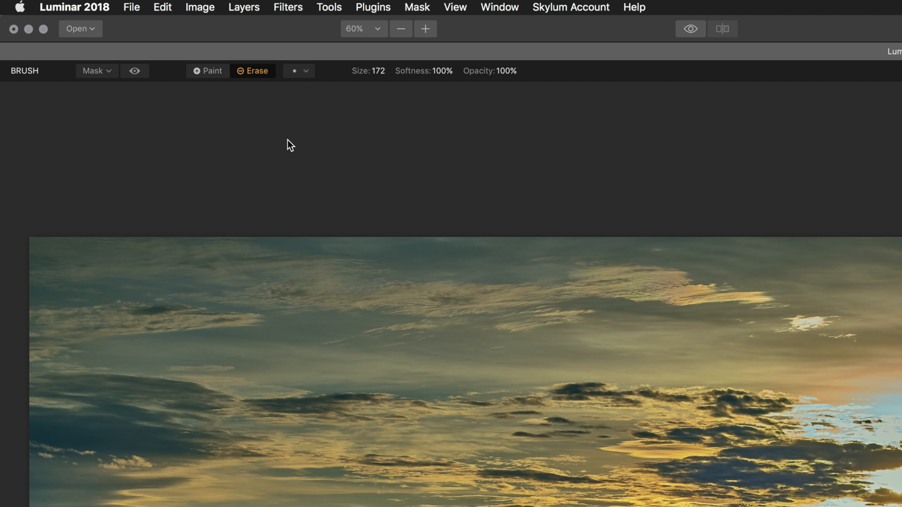
left_click(212, 71)
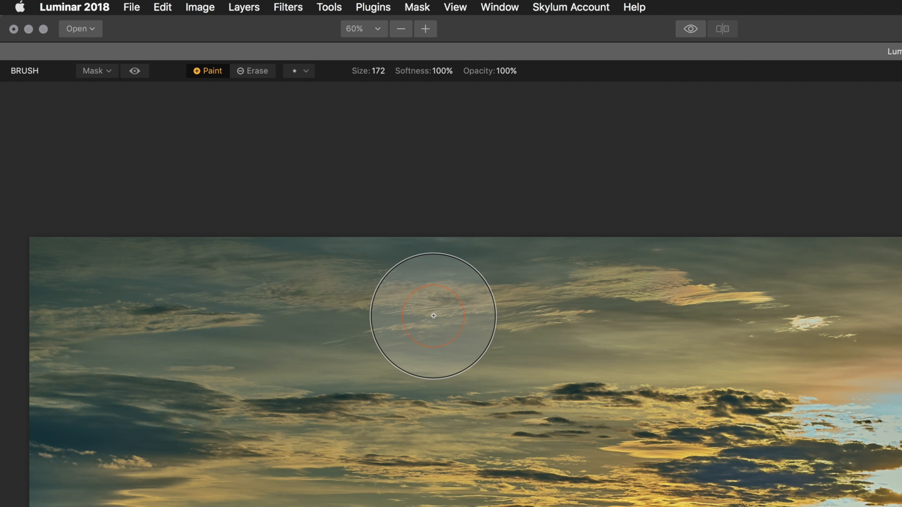
Enlarge the mask brush in small increments up to size 268
key("bracketright")
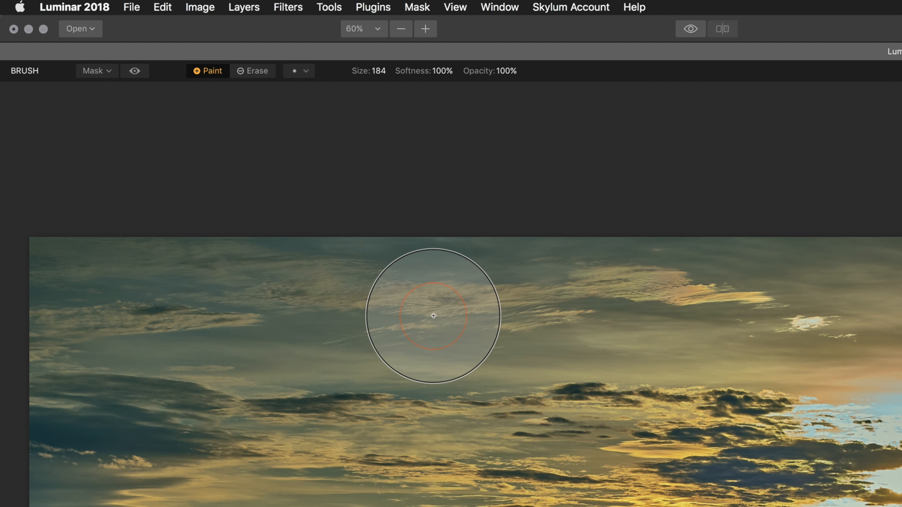
key("bracketright")
key("bracketright")
key("bracketright")
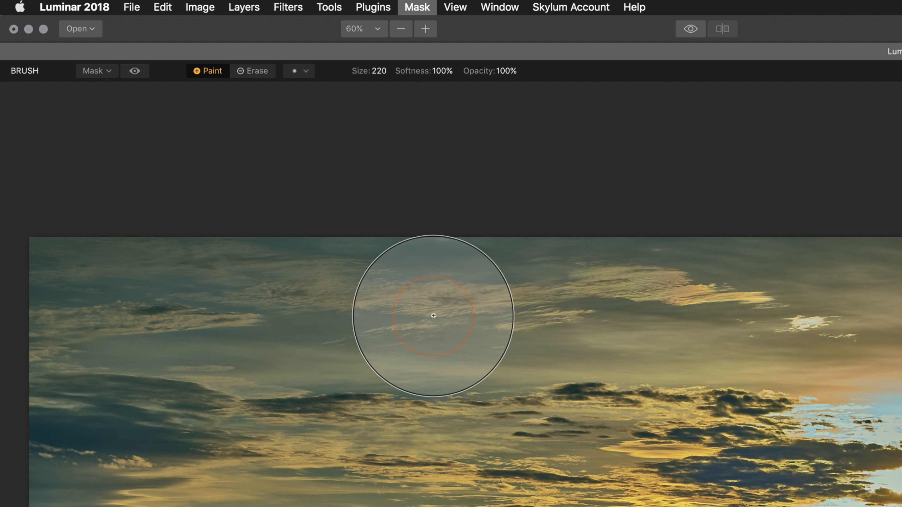
key("bracketright")
key("bracketright")
key("bracketright")
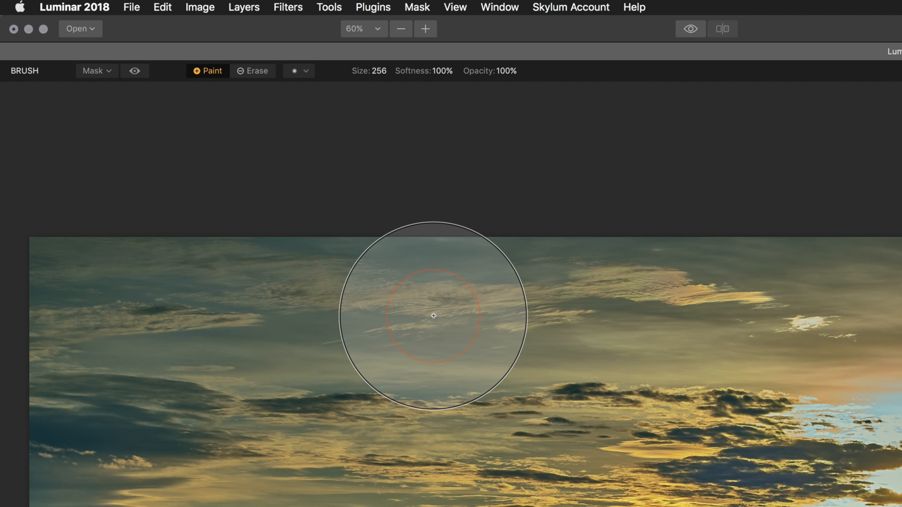
key("bracketright")
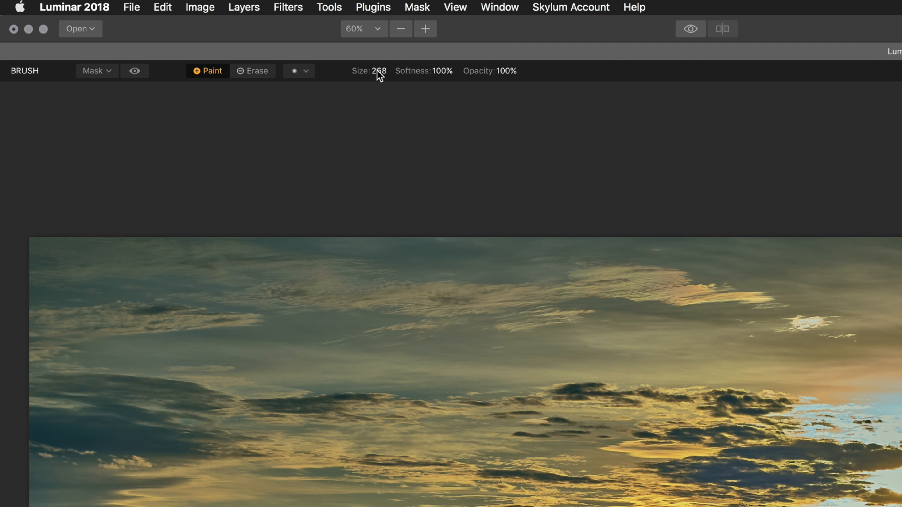
Set the mask brush's size to 224 and its softness to 56%
left_click(379, 72)
left_click_drag(418, 84, 410, 85)
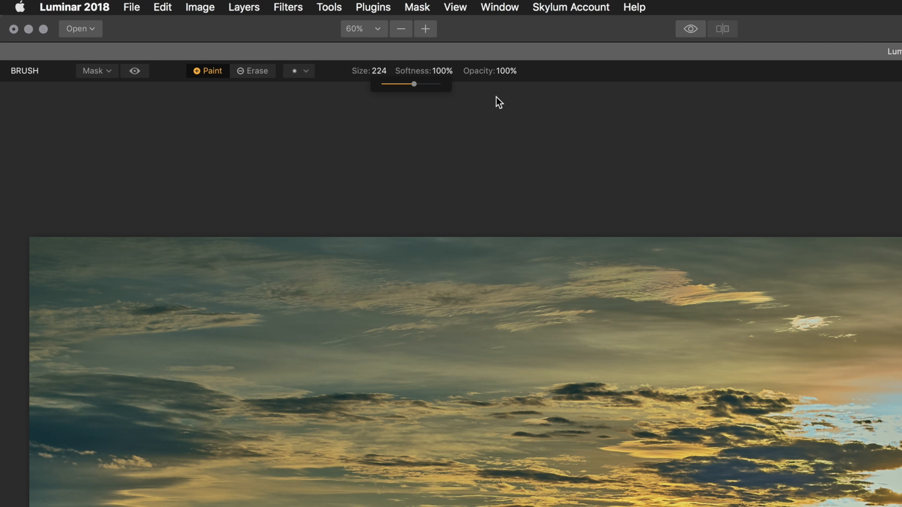
left_click(443, 71)
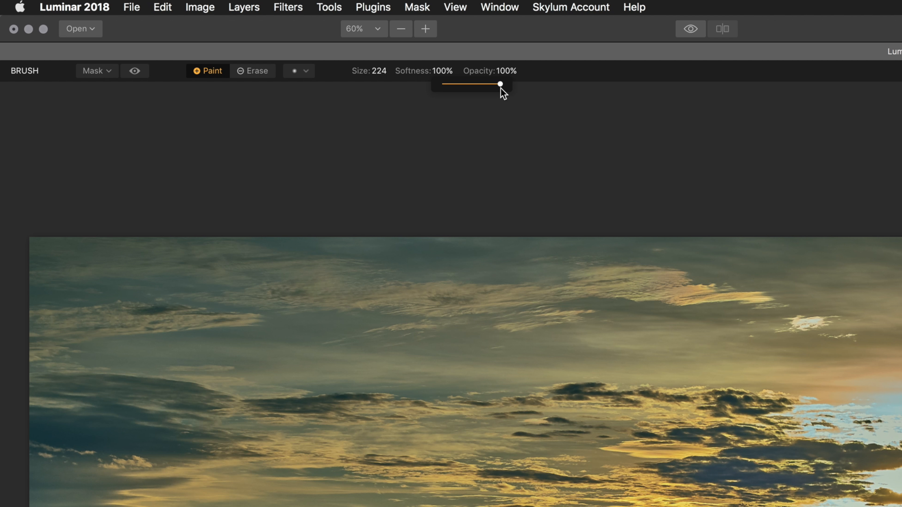
mouse_move(500, 85)
left_mouse_down()
mouse_move(455, 85)
mouse_move(494, 87)
mouse_move(459, 87)
mouse_move(473, 91)
left_mouse_up()
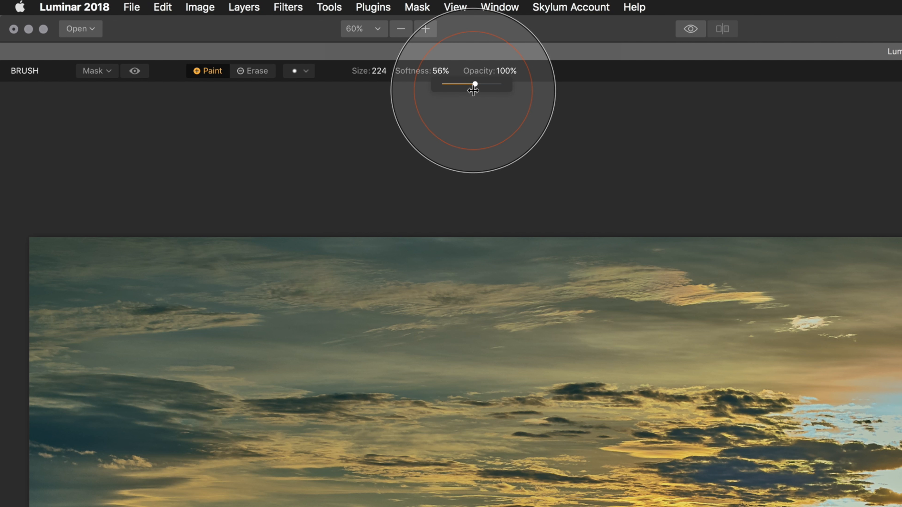
Lower the mask brush's opacity to 55%
left_click(509, 71)
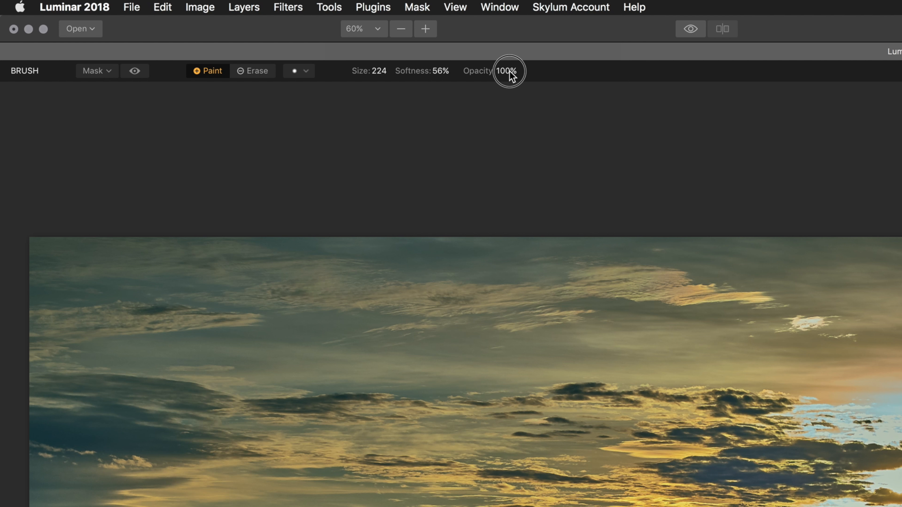
left_click(512, 72)
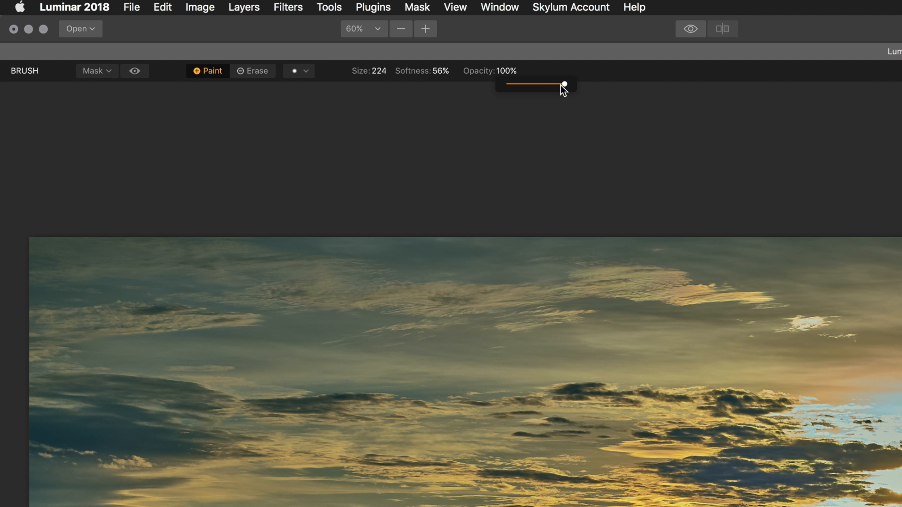
mouse_move(563, 86)
left_mouse_down()
mouse_move(520, 84)
mouse_move(547, 84)
mouse_move(535, 86)
left_mouse_up()
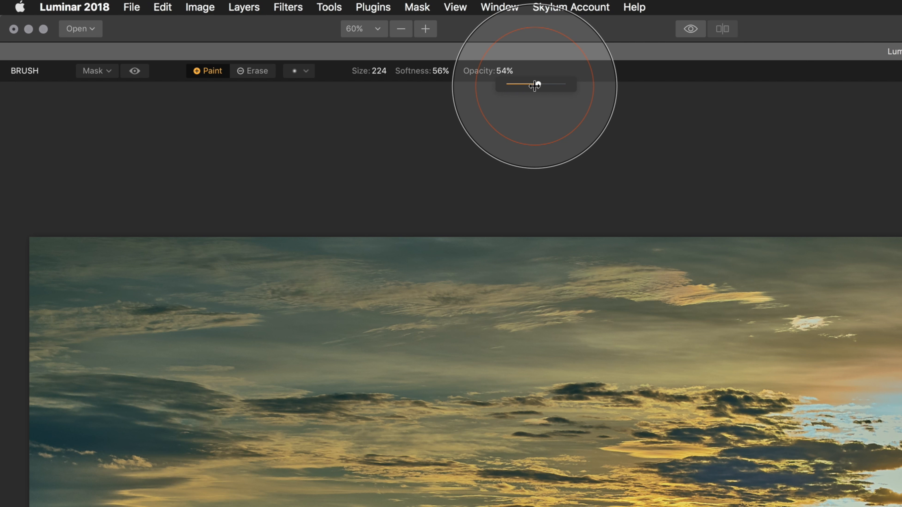
left_click_drag(535, 86, 537, 85)
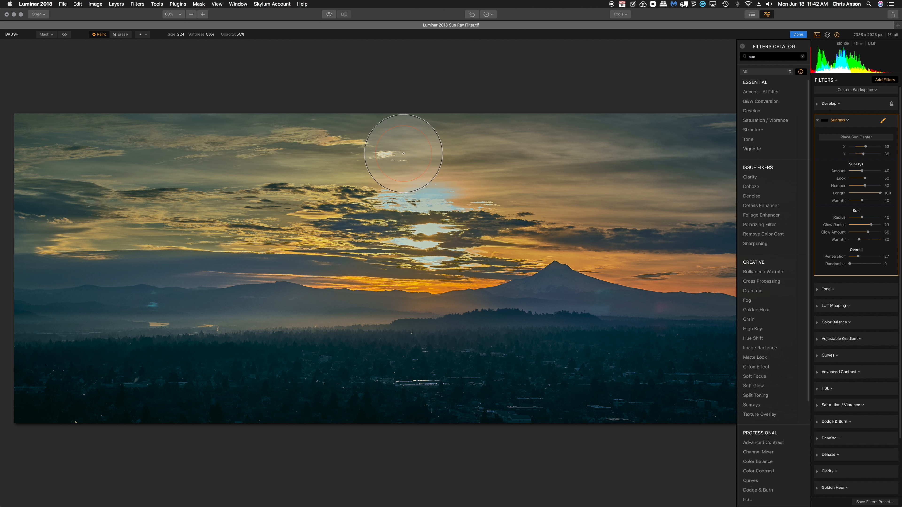
Paint the sunrays in from the sky through the sun down to the treeline, and brush over the dark foreground in Erase mode
left_click_drag(457, 133, 415, 318)
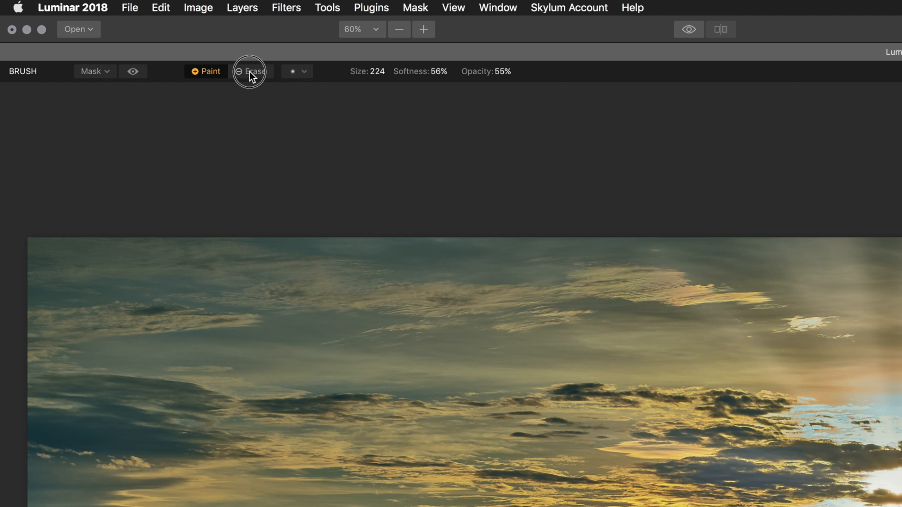
left_click(249, 71)
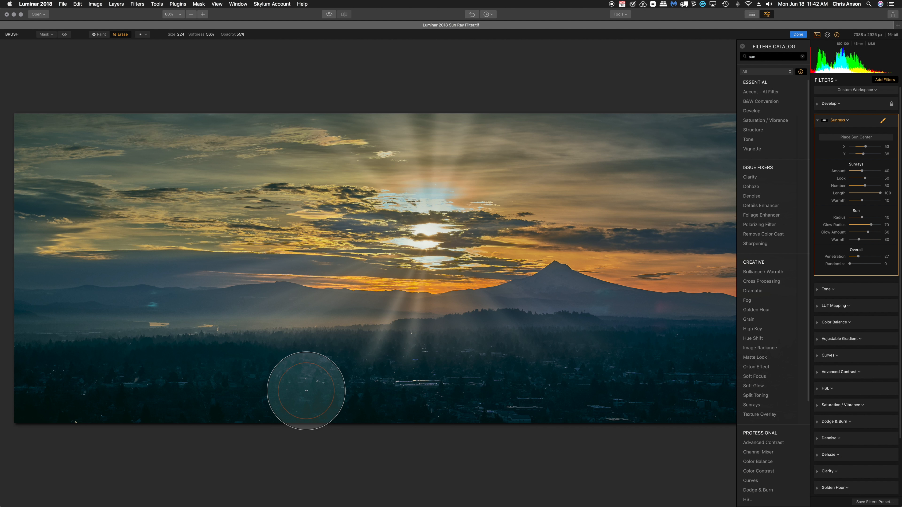
mouse_move(306, 391)
left_mouse_down()
mouse_move(344, 399)
mouse_move(530, 396)
mouse_move(585, 373)
mouse_move(623, 339)
mouse_move(539, 384)
mouse_move(435, 395)
mouse_move(304, 373)
left_mouse_up()
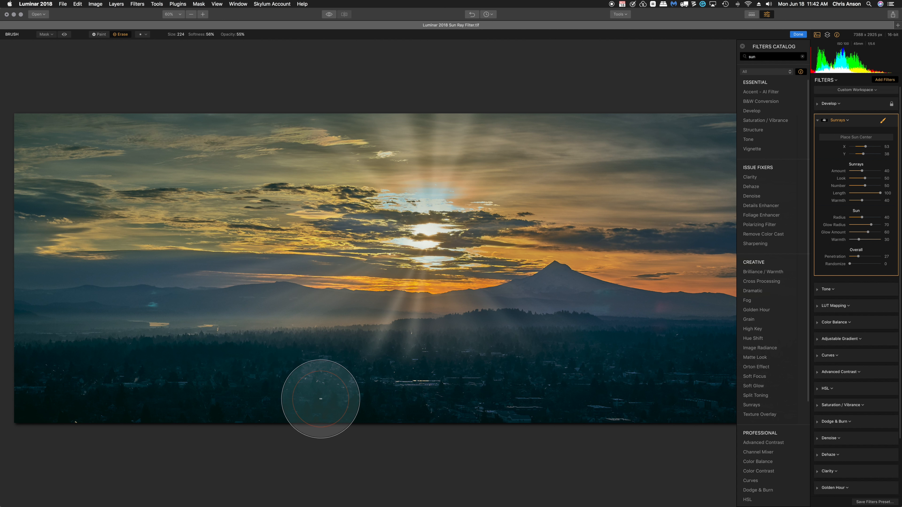